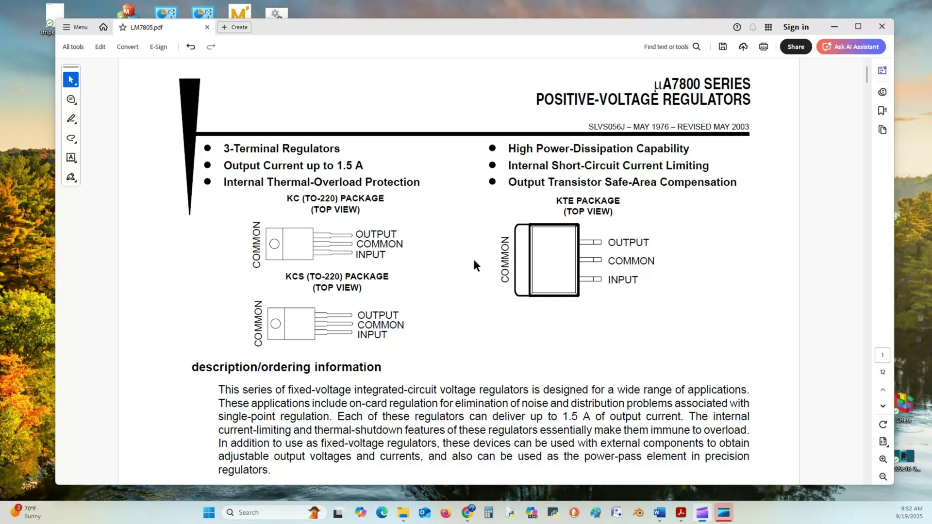
Scroll through page 1 of the LM7805 datasheet past the Ordering Information table to the footer.
scroll(458, 283, down, 4)
scroll(458, 283, down, 7)
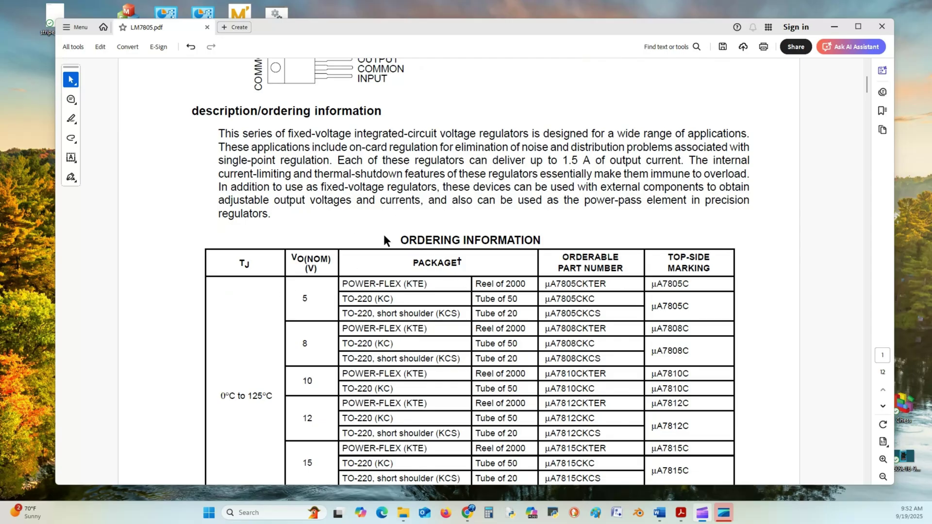
scroll(384, 234, down, 5)
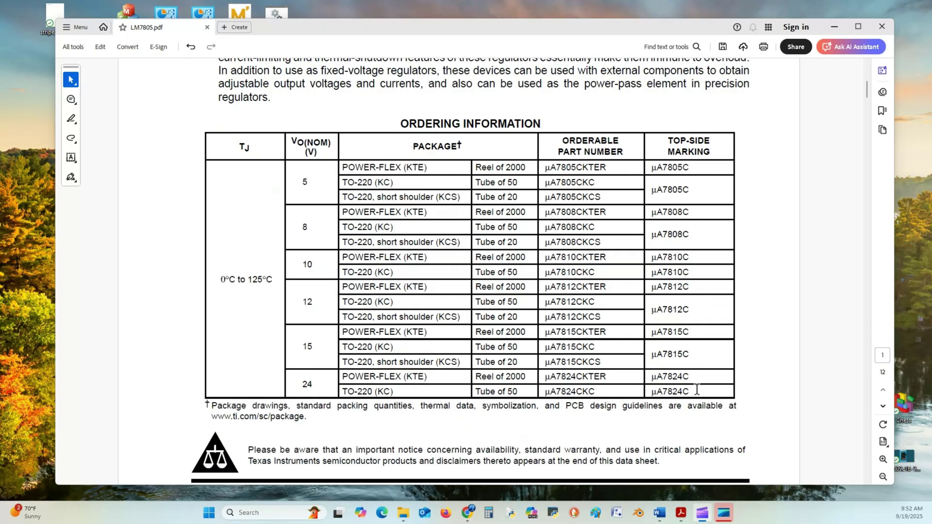
scroll(562, 324, down, 2)
scroll(563, 324, down, 7)
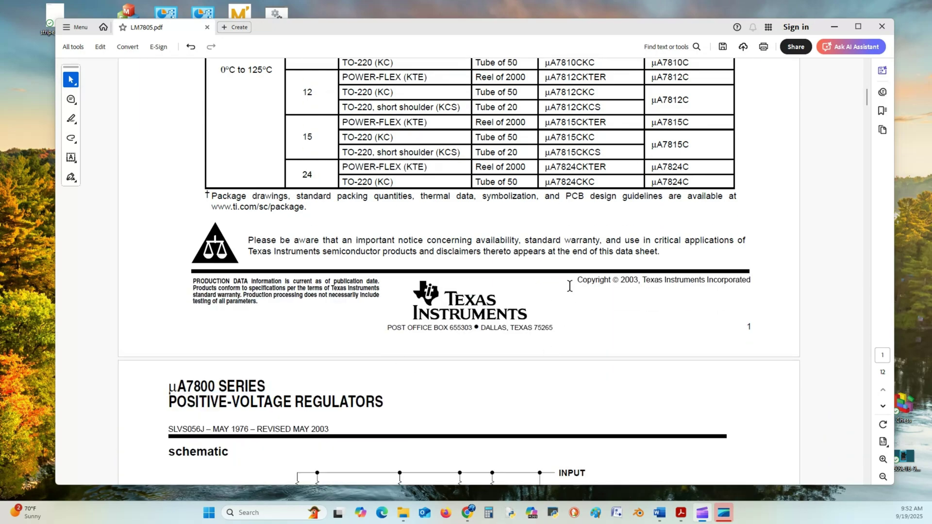
Scroll to page 2's package thermal data table showing the TO-220 row (3°C/W, 19°C/W).
scroll(524, 350, down, 4)
scroll(536, 356, down, 11)
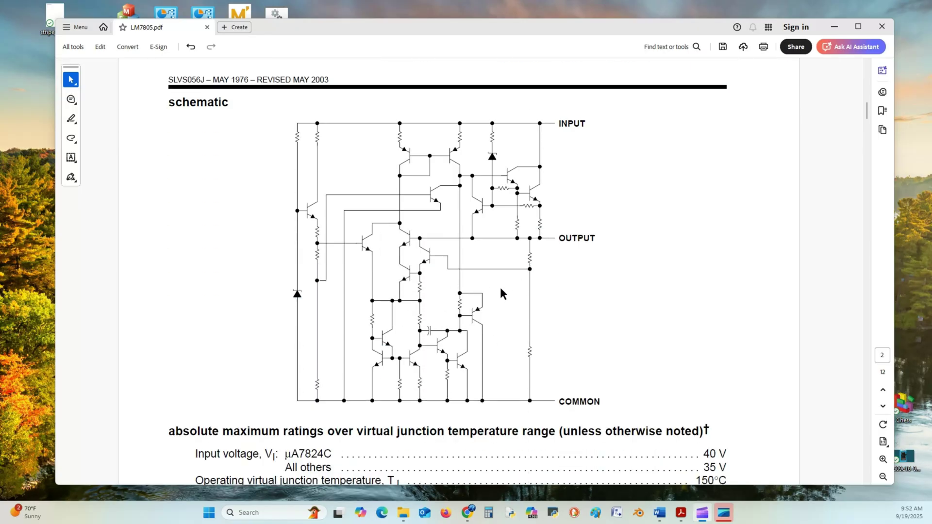
scroll(501, 289, down, 8)
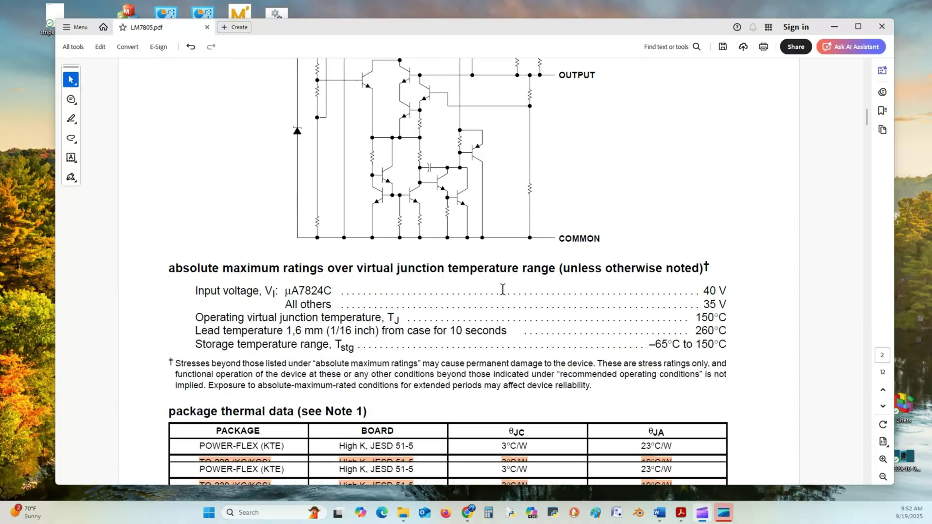
scroll(503, 289, down, 5)
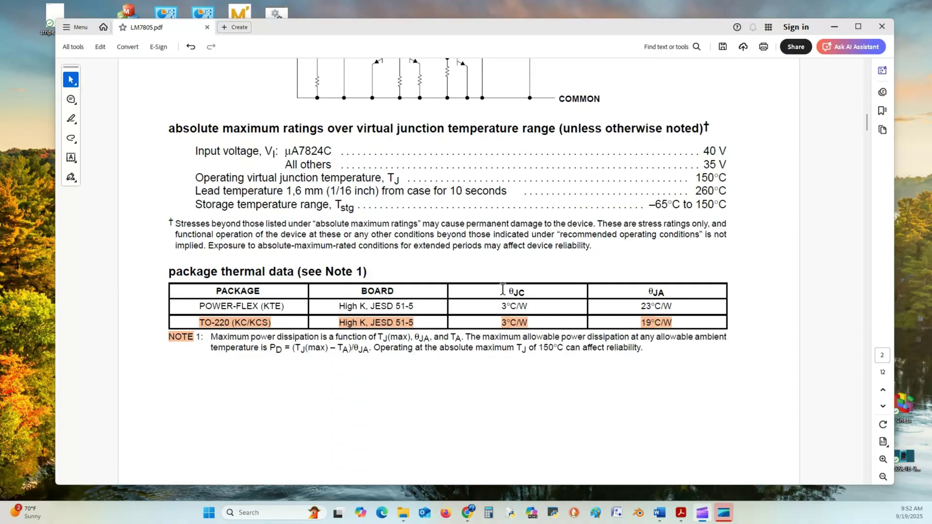
scroll(502, 290, down, 2)
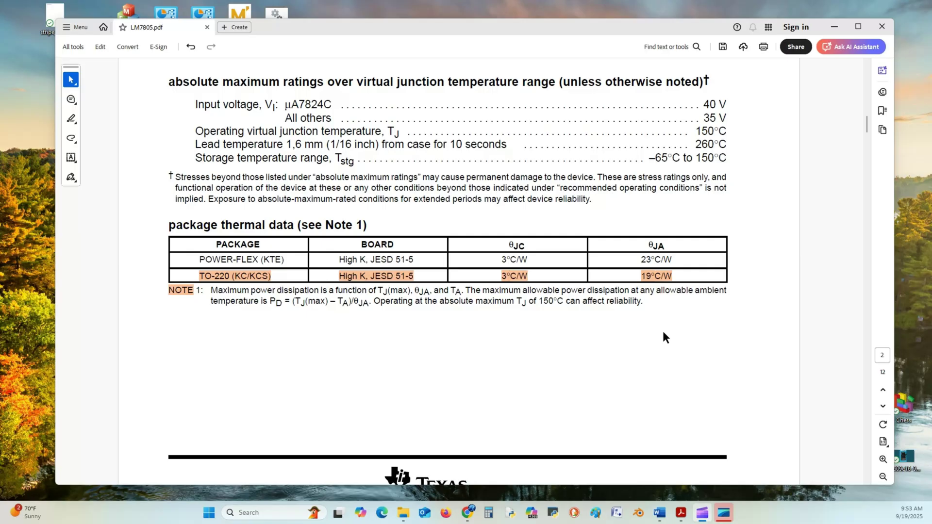
Scroll to page 3's recommended operating conditions with the 0–125 °C junction temperature range.
scroll(663, 333, down, 8)
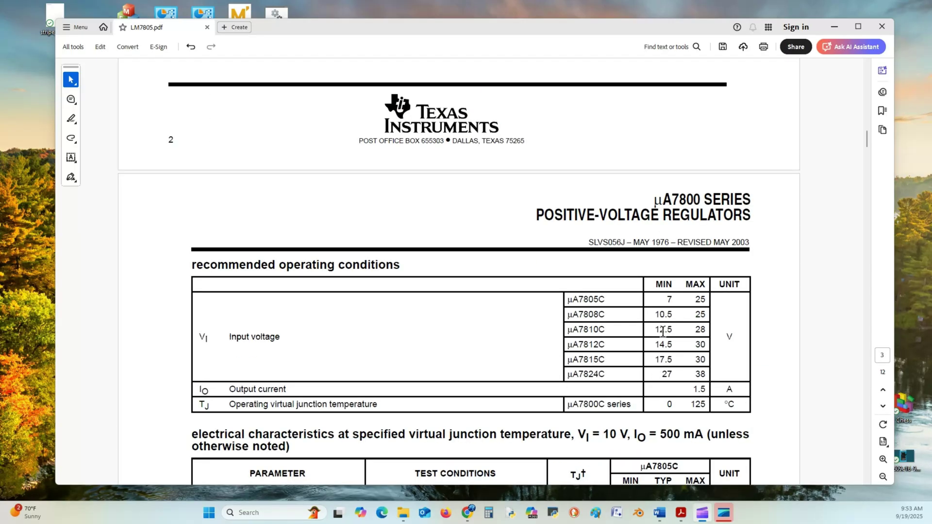
scroll(663, 332, down, 1)
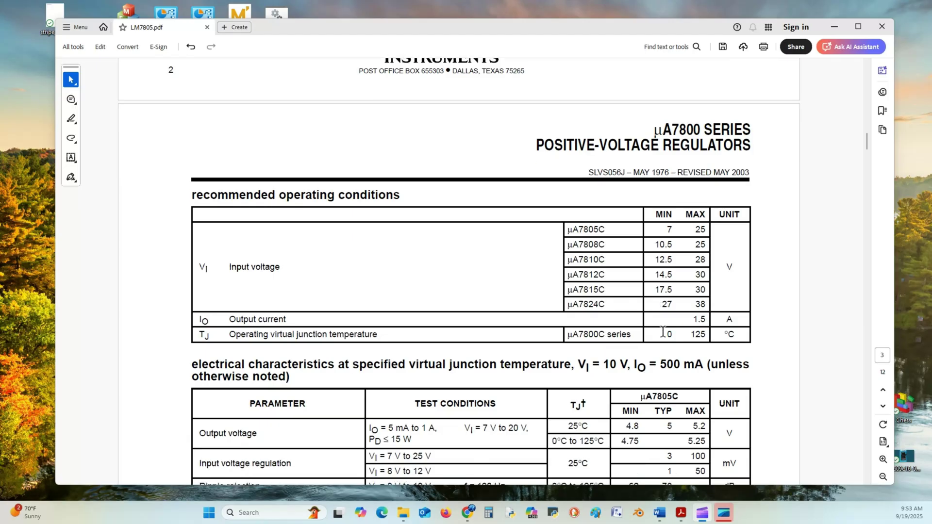
scroll(662, 331, down, 5)
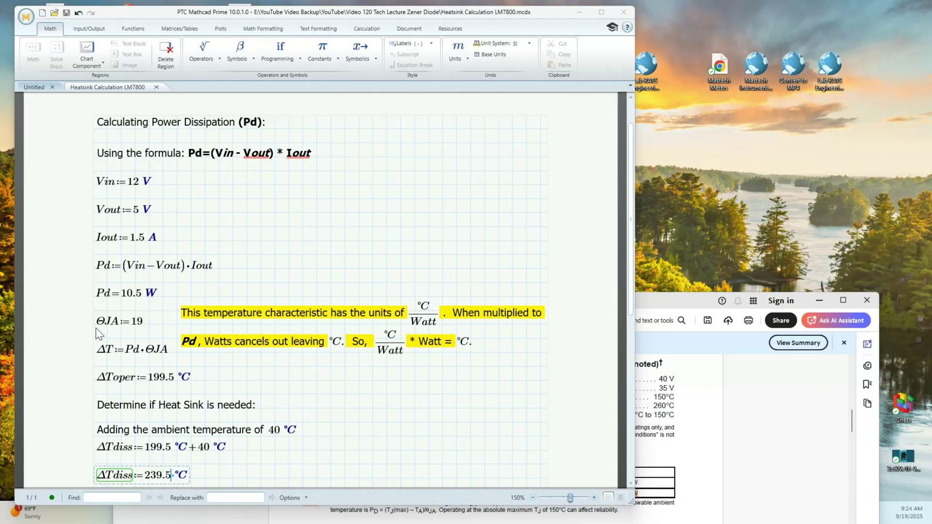
Bring the datasheet over the worksheet at the package thermal data table, deselect, then move it aside.
drag(653, 307, 623, 98)
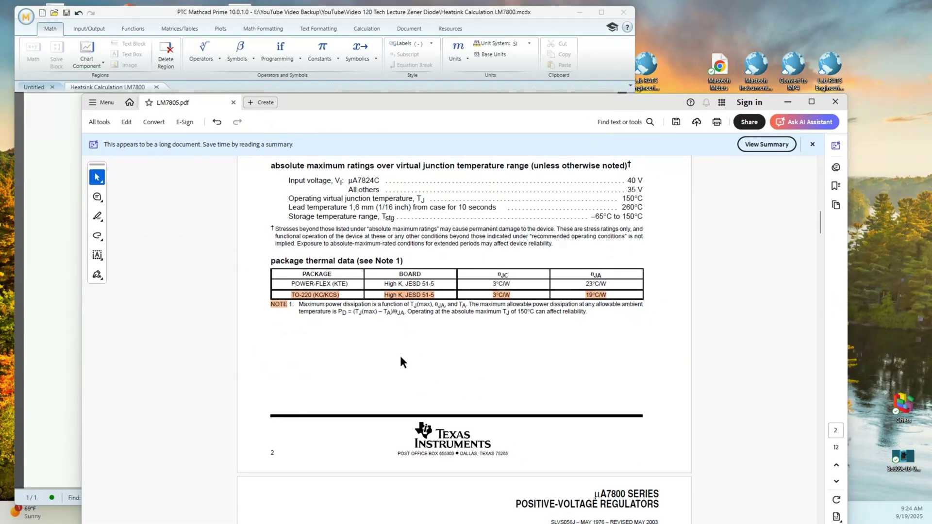
scroll(401, 358, up, 10)
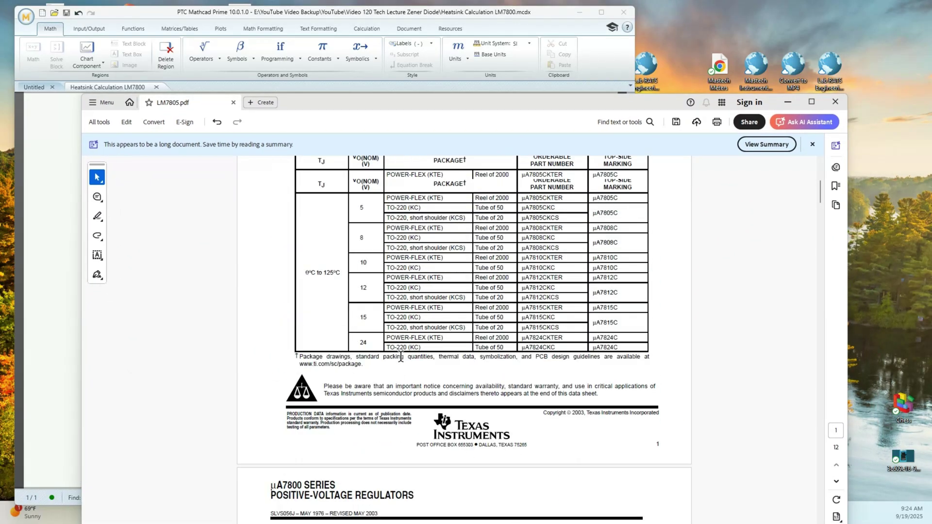
scroll(400, 354, up, 5)
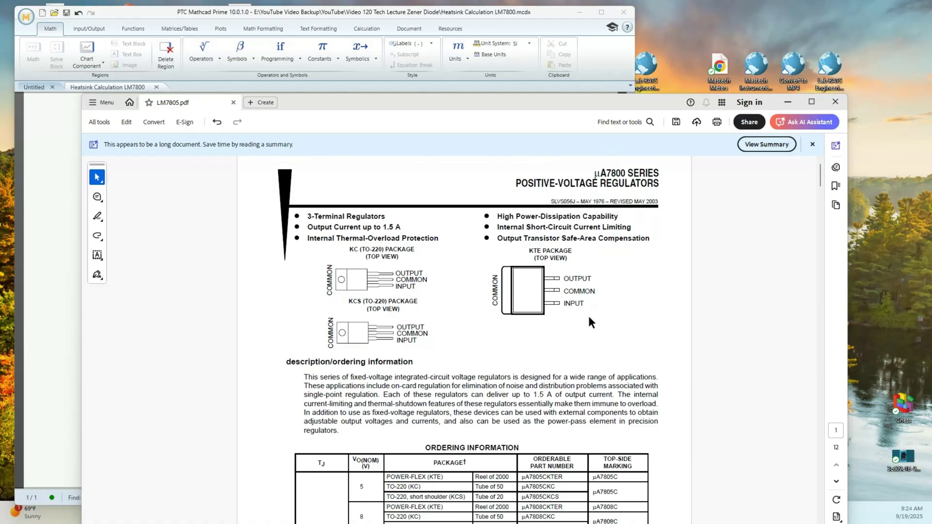
scroll(589, 319, down, 10)
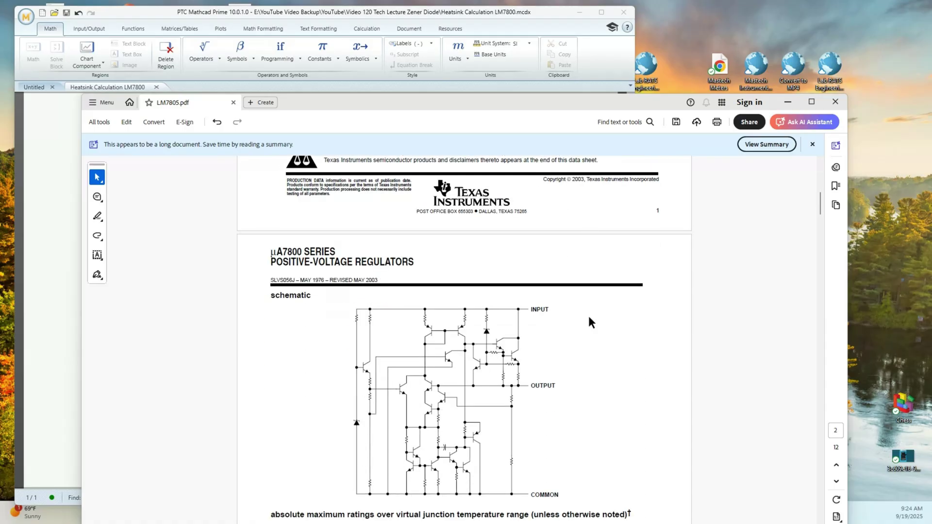
scroll(589, 318, down, 5)
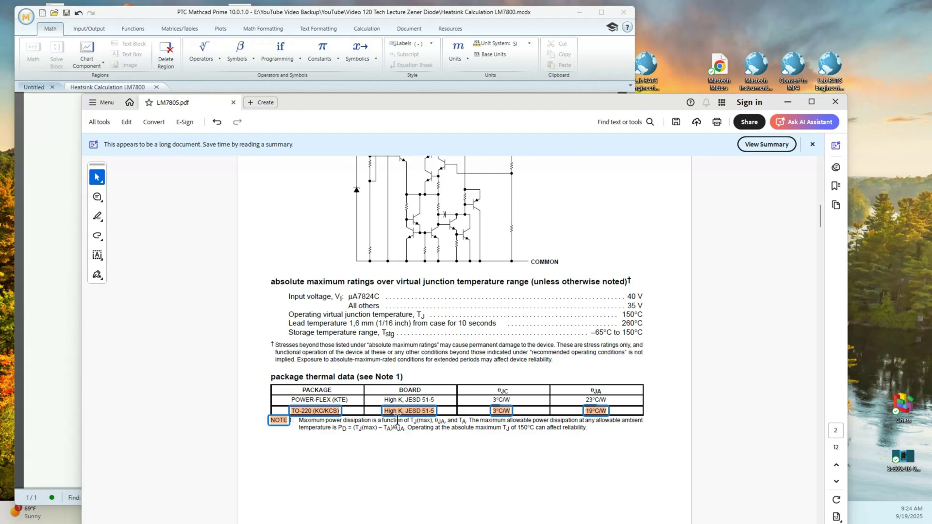
click(529, 465)
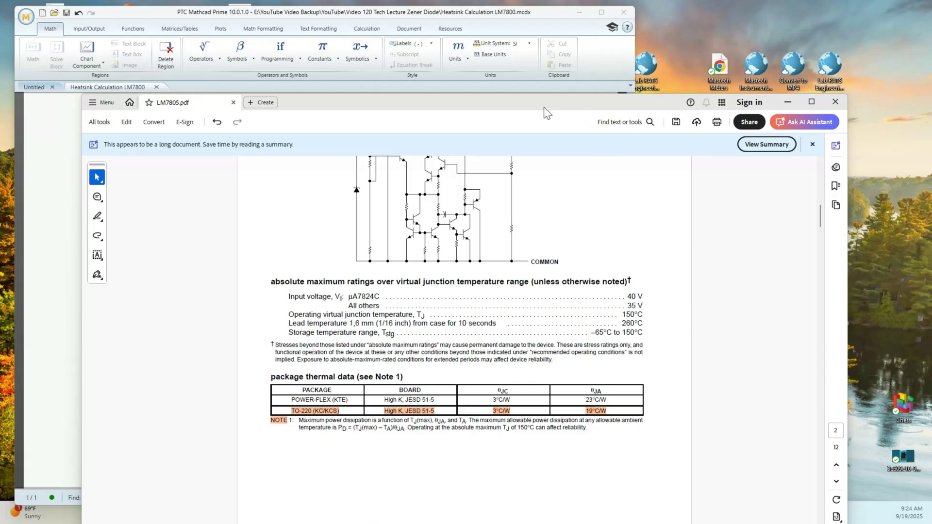
drag(541, 106, 822, 254)
Read the worksheet's heatsink paragraph, then pull the datasheet back over it toward the thermal data.
click(481, 155)
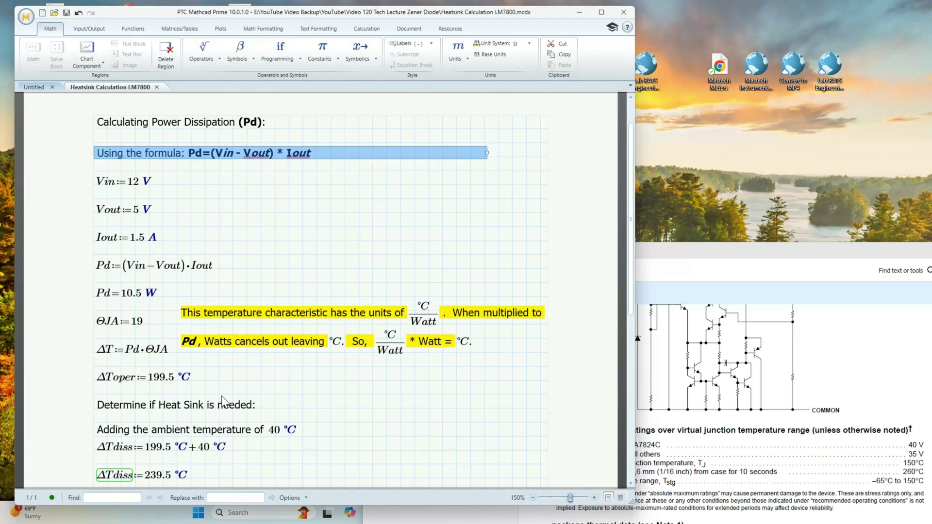
scroll(347, 385, down, 4)
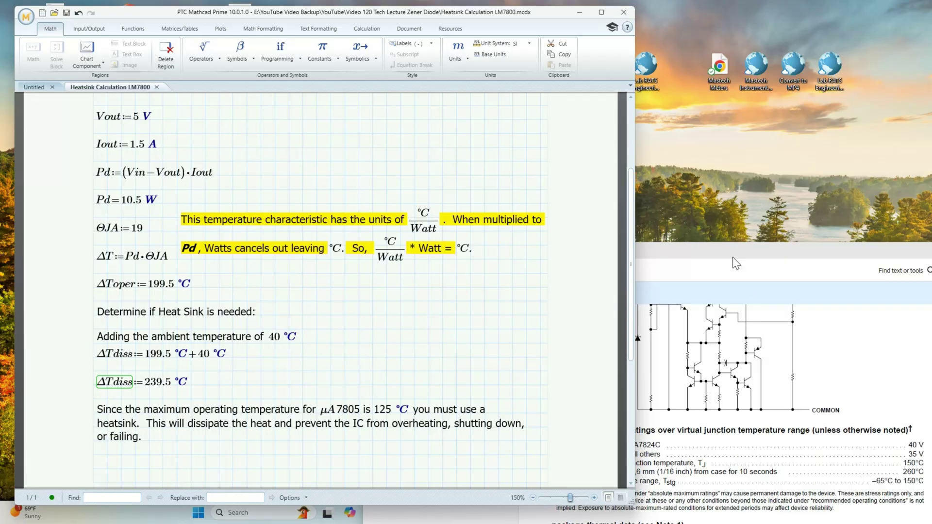
drag(733, 257, 462, 93)
scroll(507, 333, down, 5)
Check the 125 °C maximum junction temperature in operating conditions, then move the datasheet aside.
scroll(507, 333, down, 6)
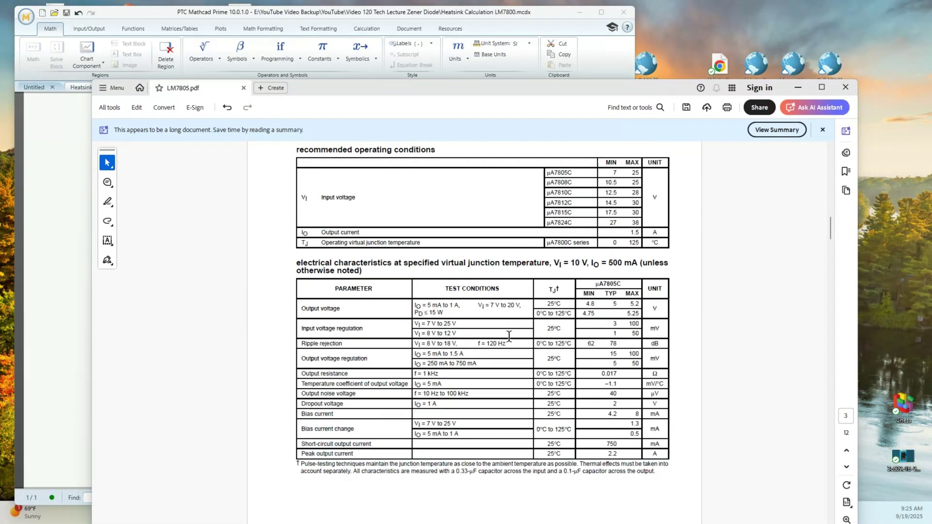
scroll(509, 336, down, 1)
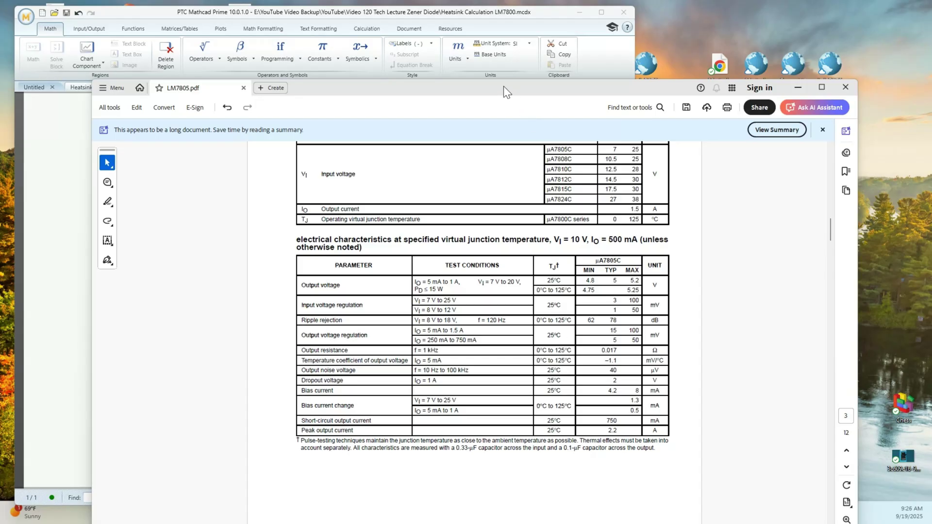
drag(503, 86, 656, 160)
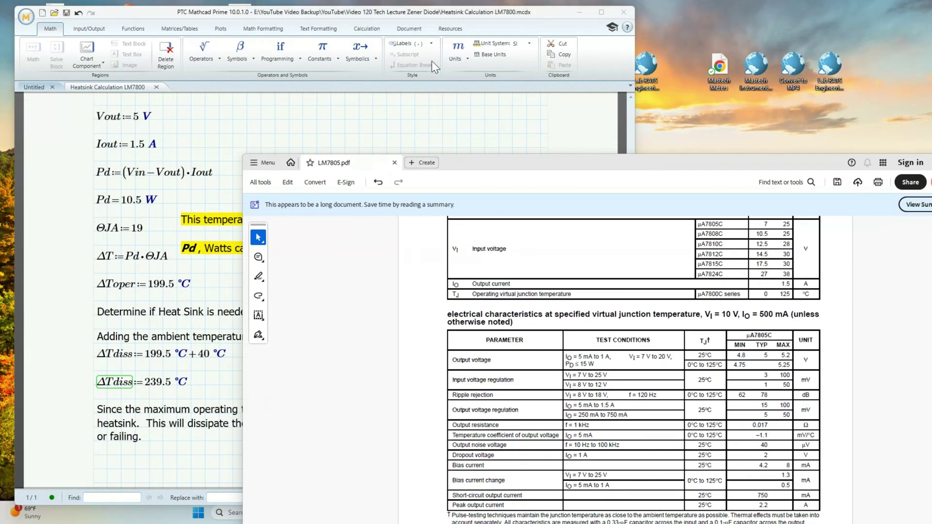
Bring the heatsink worksheet to the front, scrolled up to Calculating Power Dissipation.
click(557, 15)
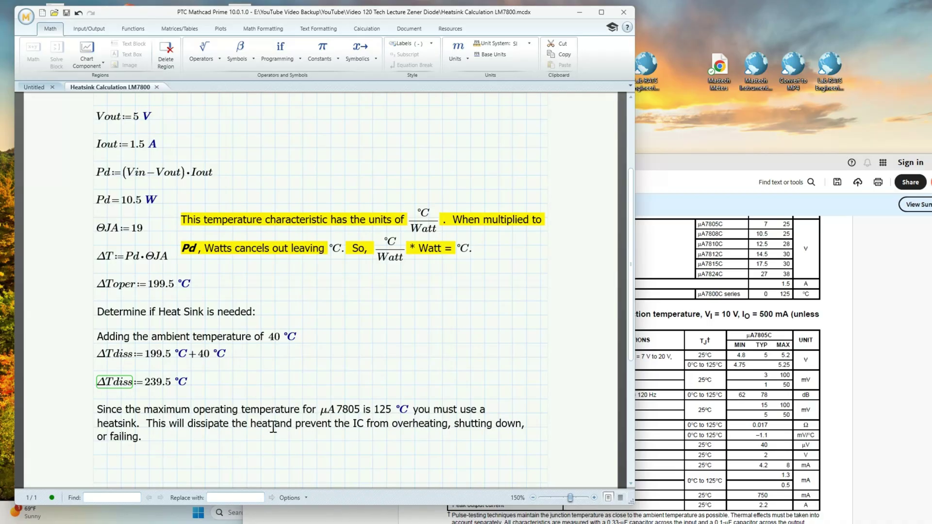
scroll(306, 420, down, 1)
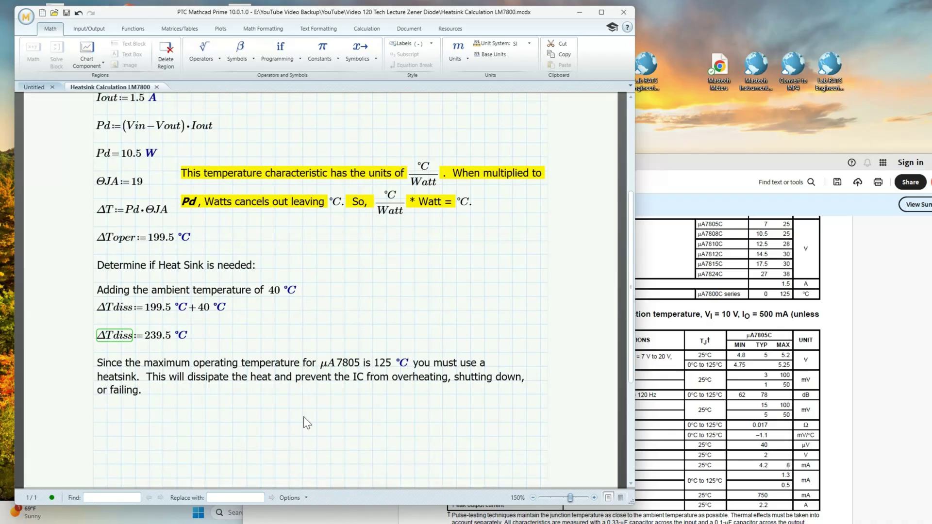
scroll(304, 417, up, 3)
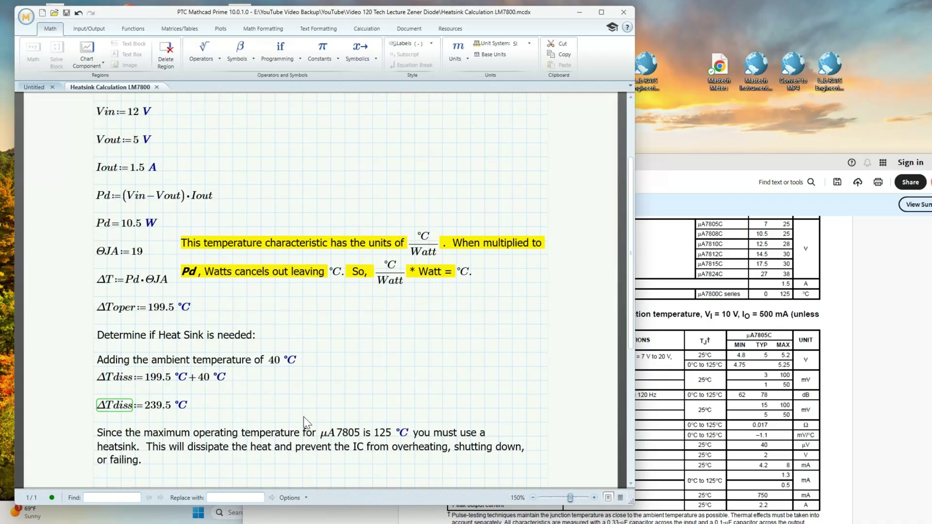
scroll(306, 422, up, 1)
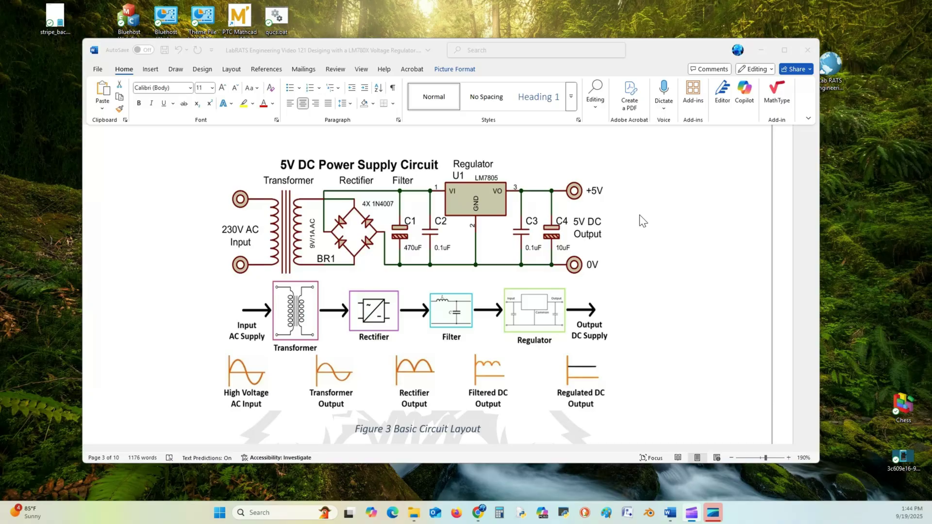
Scroll the Word notes to the heatsink bullets: 10.5 W × 19°C/W = 199.5°C, totalling 239.5°C.
scroll(641, 221, down, 15)
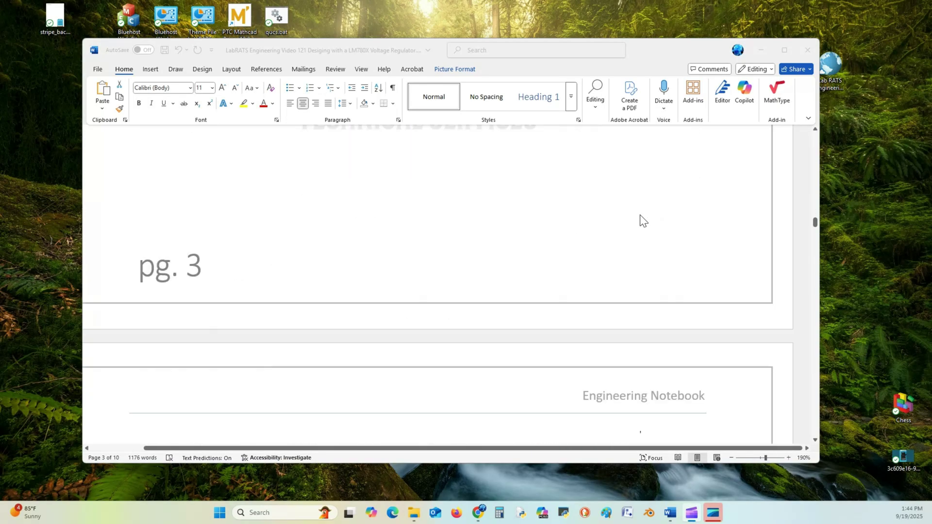
scroll(641, 221, down, 15)
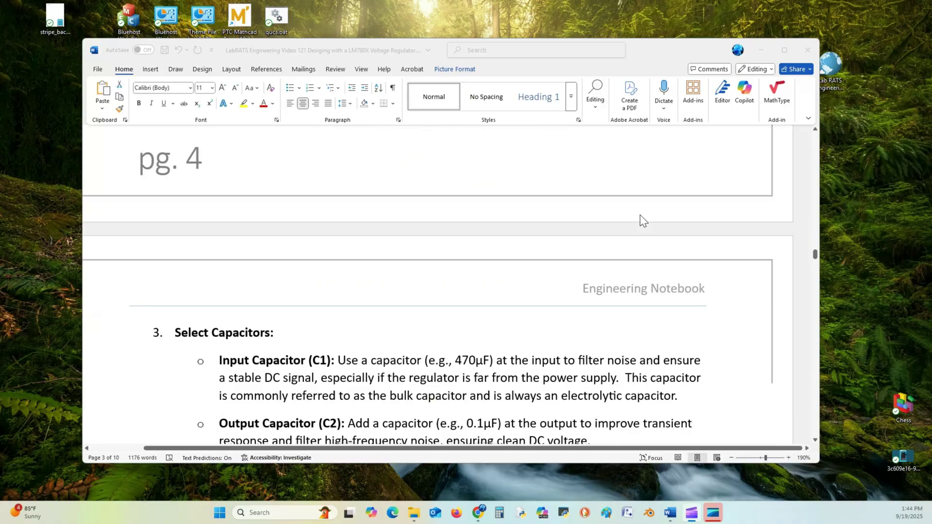
scroll(640, 215, down, 20)
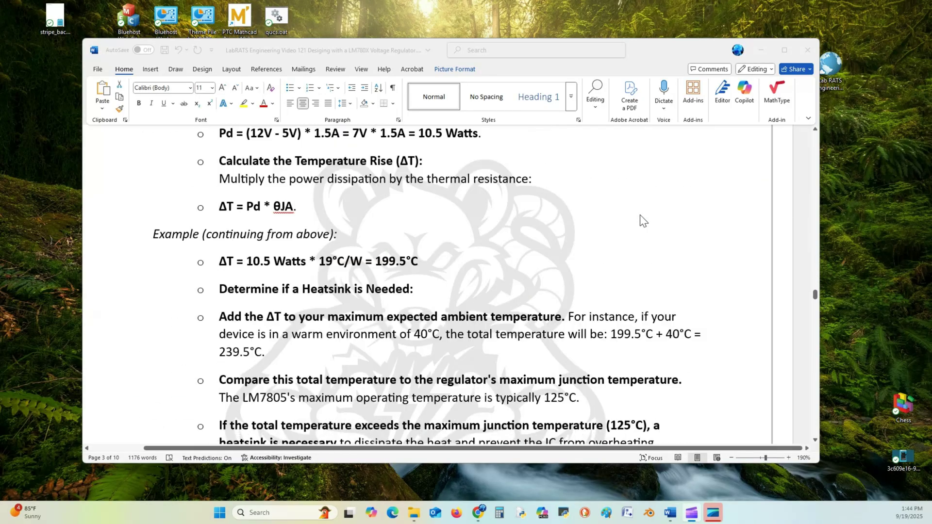
Read the Word notes through the Thinks to Remember! tips to The End on page 6.
scroll(640, 215, down, 3)
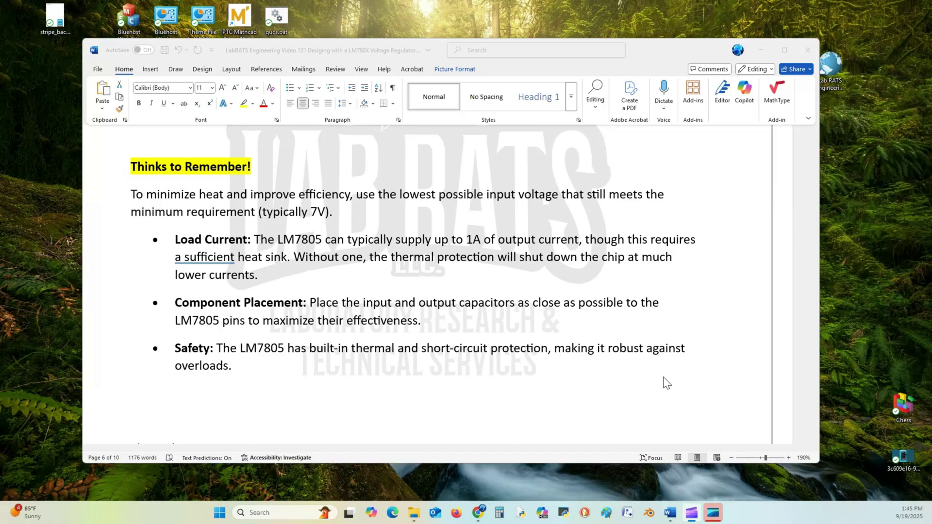
scroll(441, 396, down, 2)
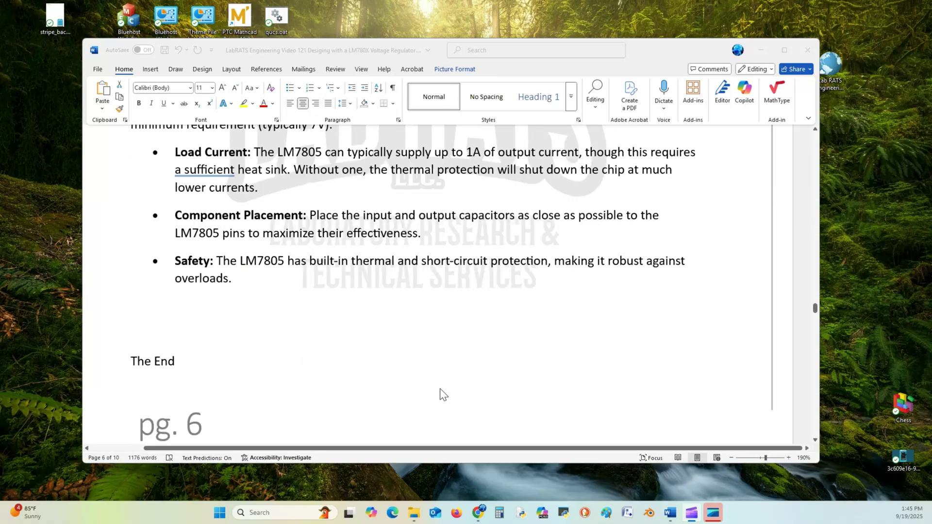
scroll(441, 394, down, 7)
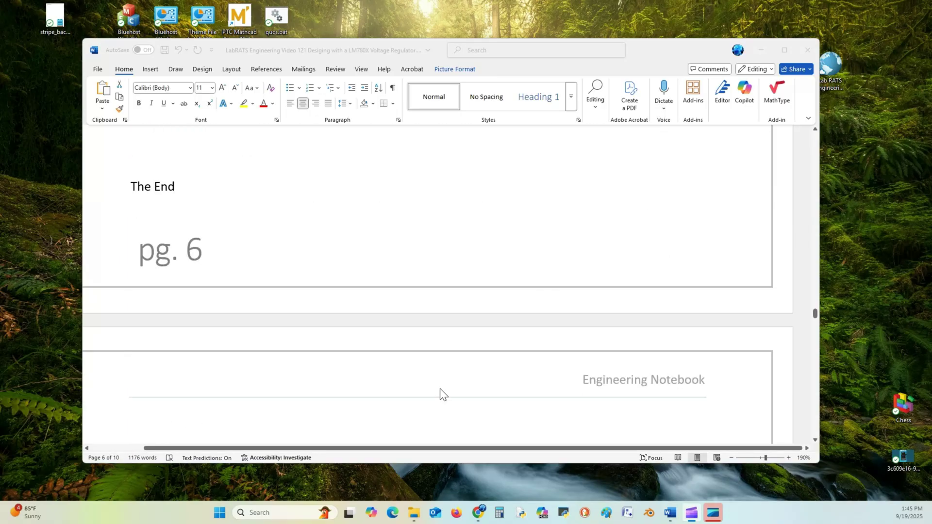
scroll(448, 327, down, 8)
scroll(448, 327, up, 10)
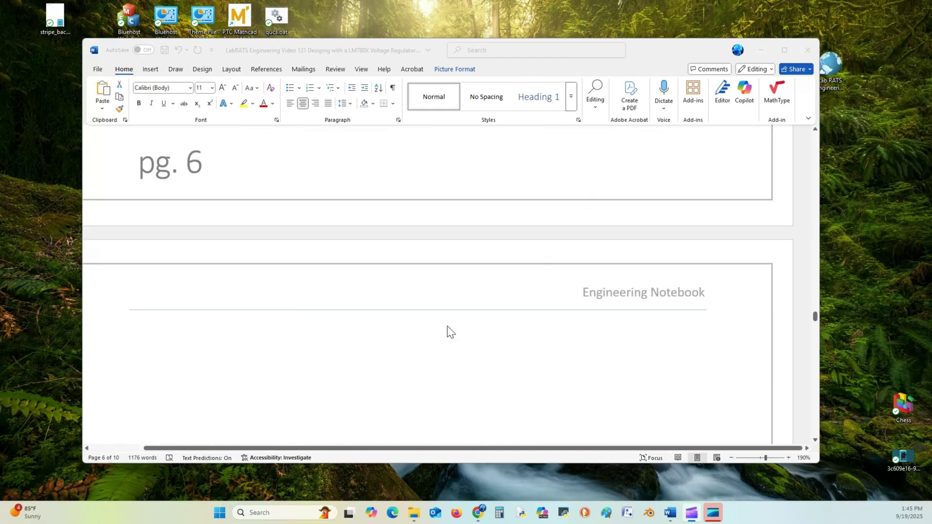